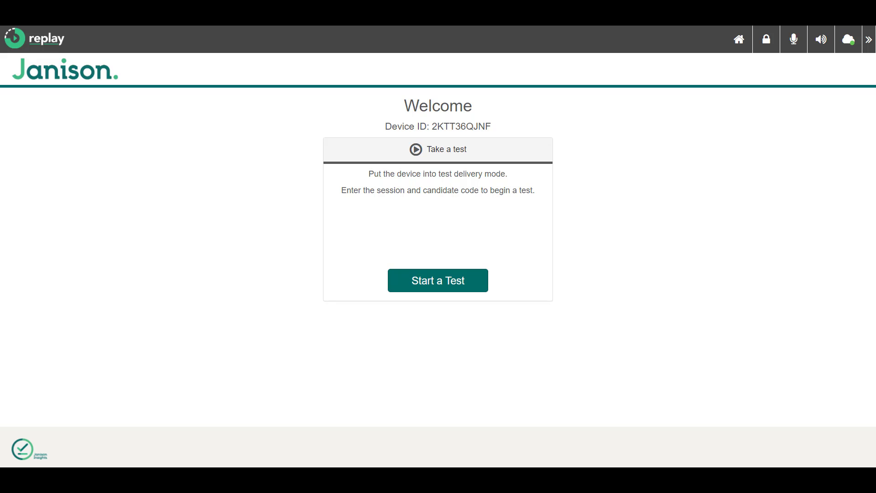
# Step: Start a new test by entering the session code and the student code from the slip
pyautogui.click(438, 280)
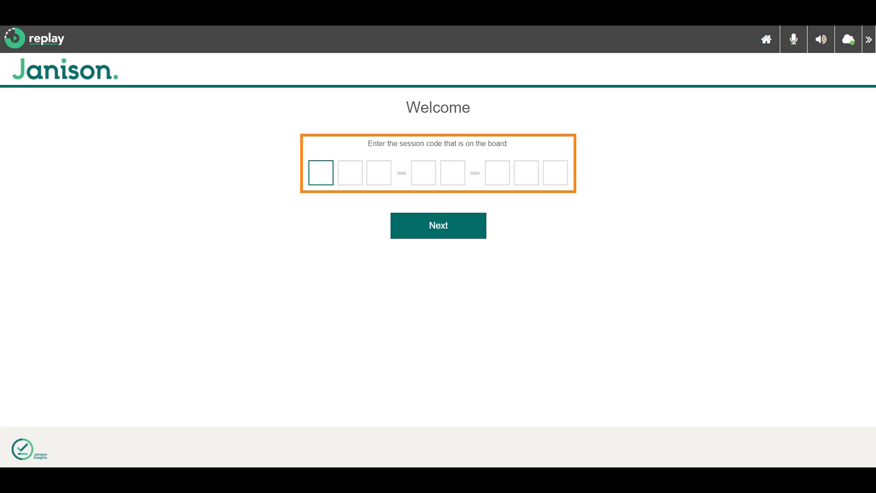
pyautogui.press('Return')
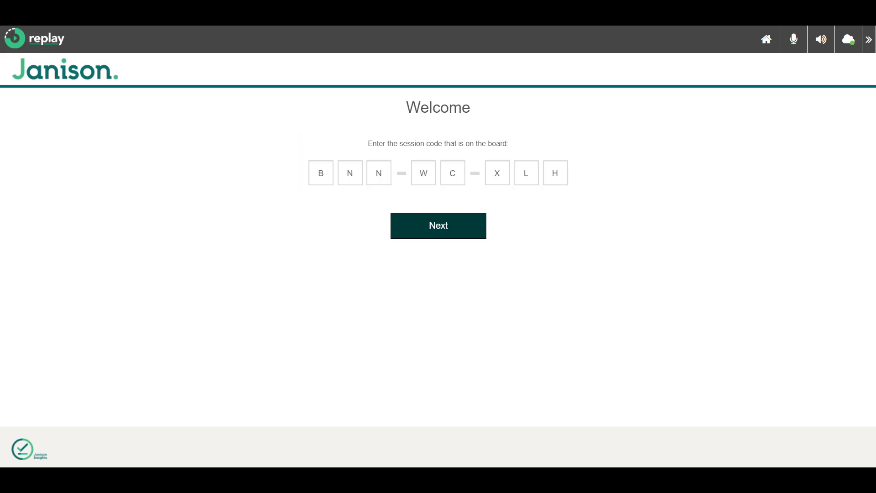
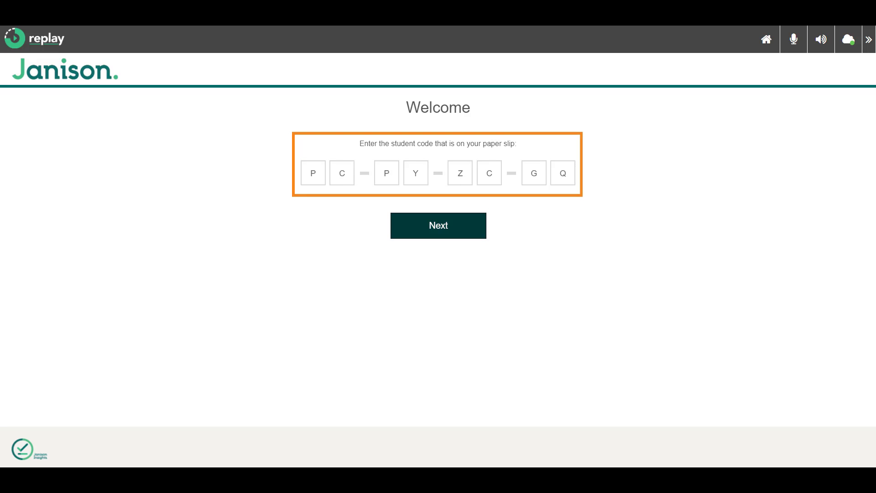
pyautogui.press('Return')
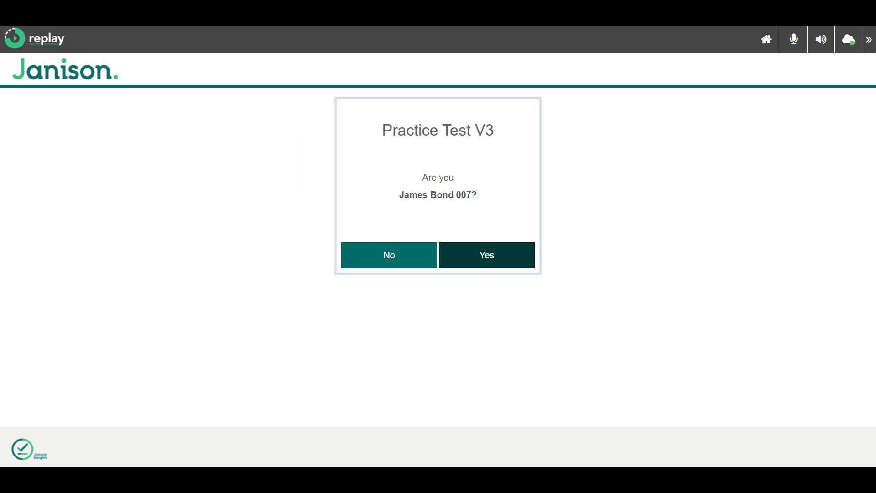
# Step: Confirm the candidate's identity and begin the Practice Test V3 practice questions
pyautogui.press('Return')
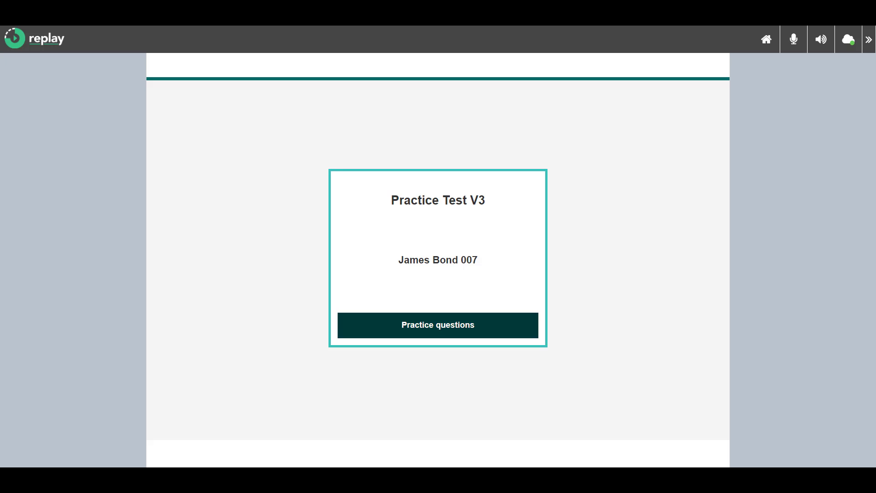
pyautogui.click(439, 325)
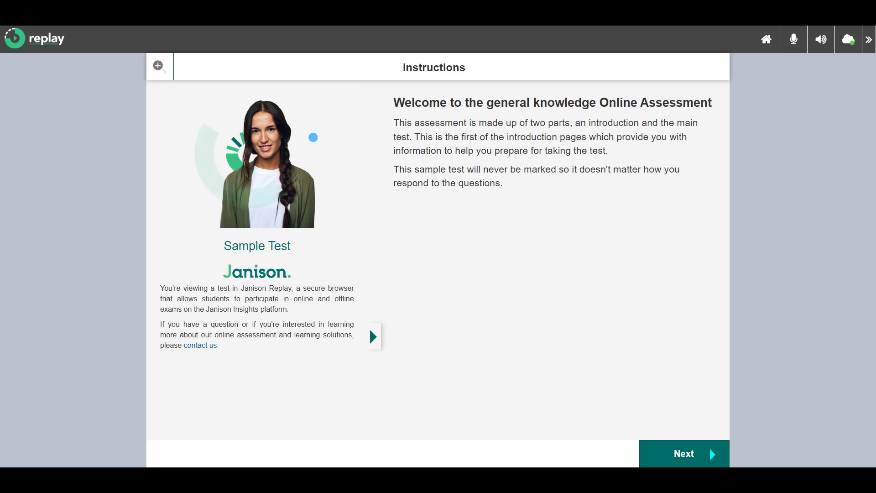
# Step: Advance through the instructions pages and open the reference material resources book
pyautogui.click(710, 447)
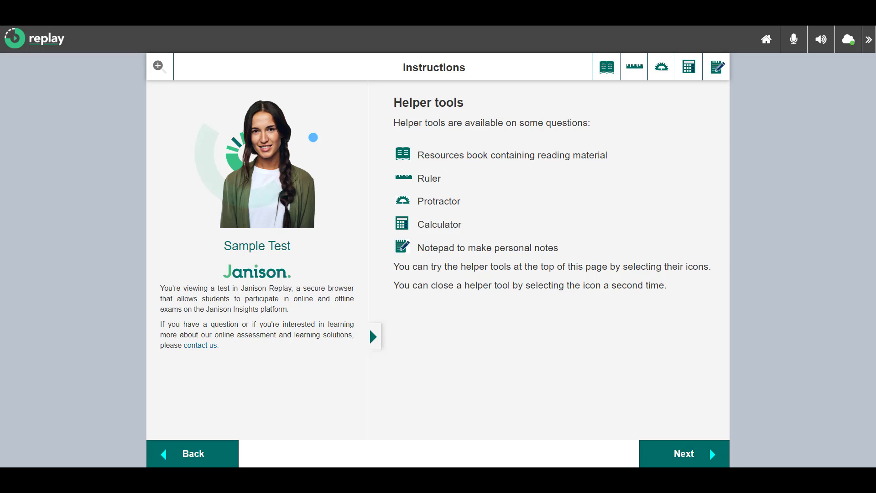
pyautogui.click(709, 447)
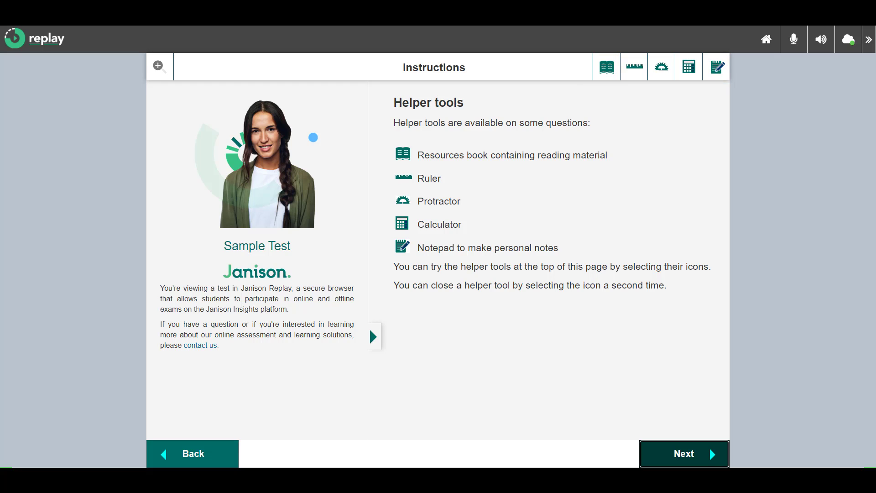
pyautogui.press('Return')
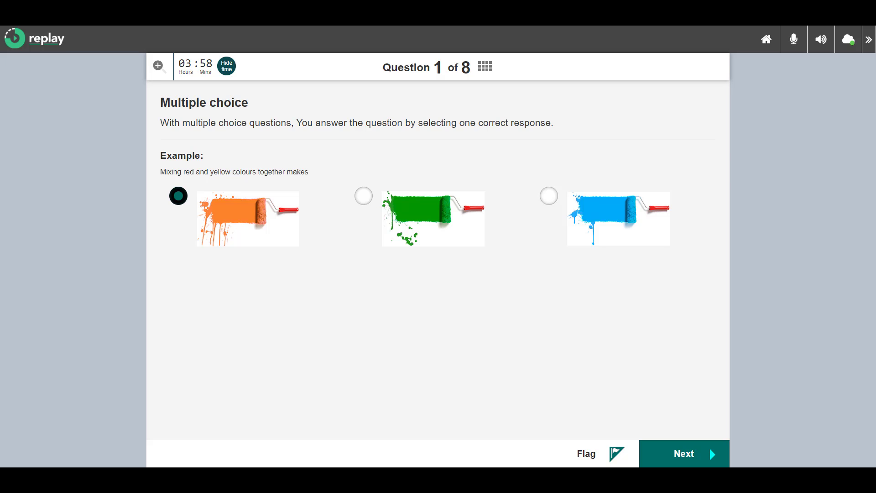
# Step: Tick Frederick Cook on Question 2, then advance past Question 3 to Question 4
pyautogui.click(709, 448)
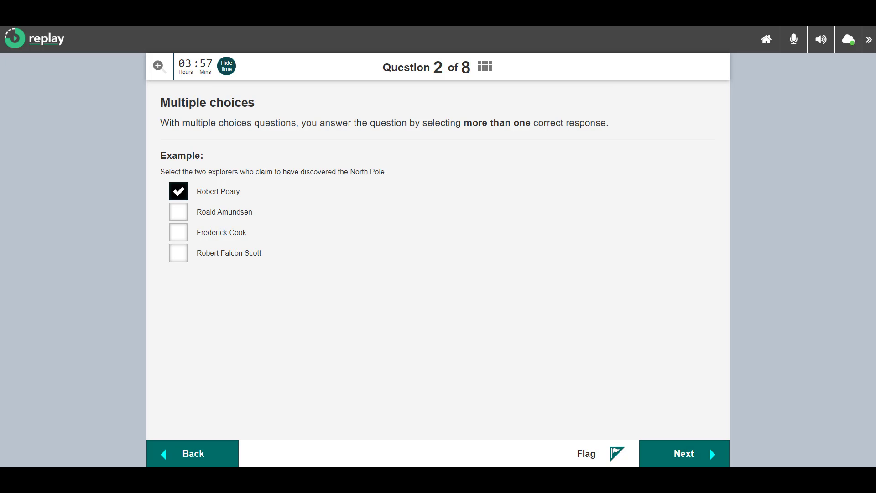
pyautogui.click(710, 447)
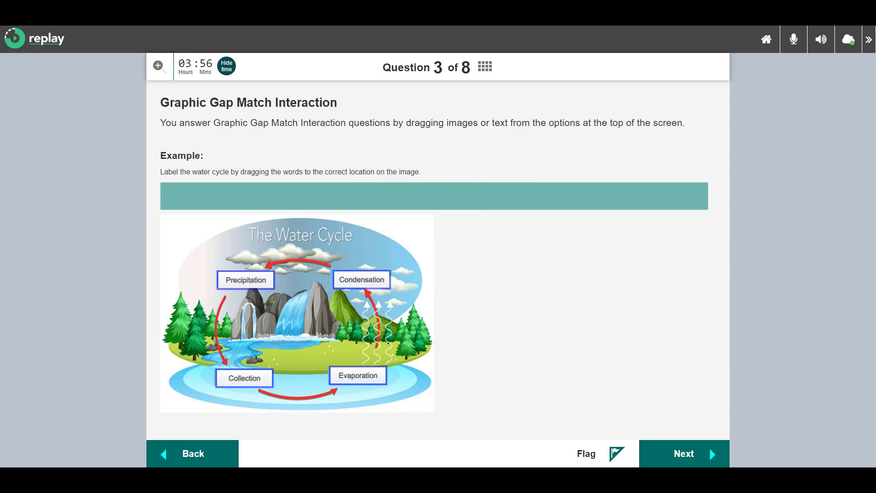
pyautogui.click(709, 447)
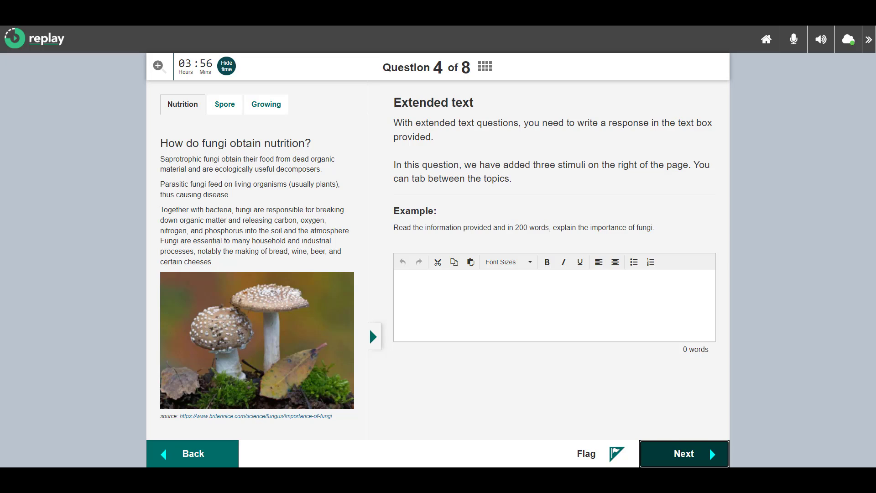
# Step: Type 'Fungi is important because' for Question 4, view the Growing and Nutrition stimuli, and continue to Question 5
pyautogui.write('Fungi is i')
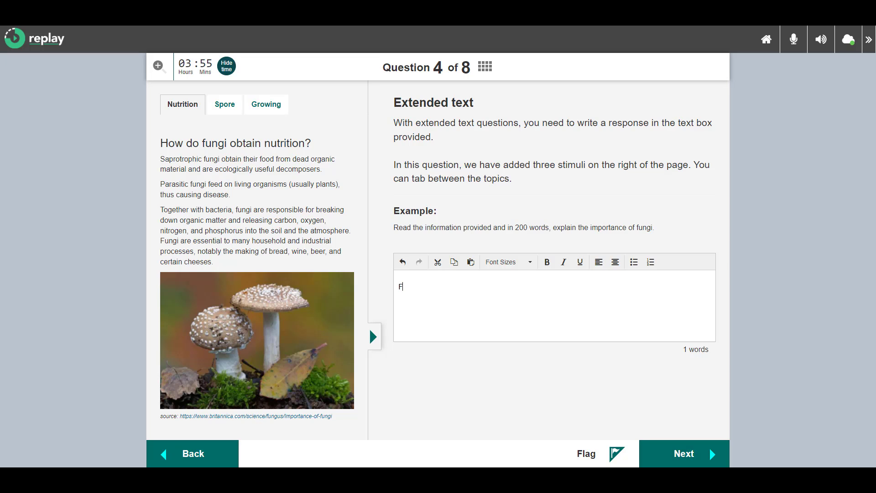
pyautogui.write('mportant because')
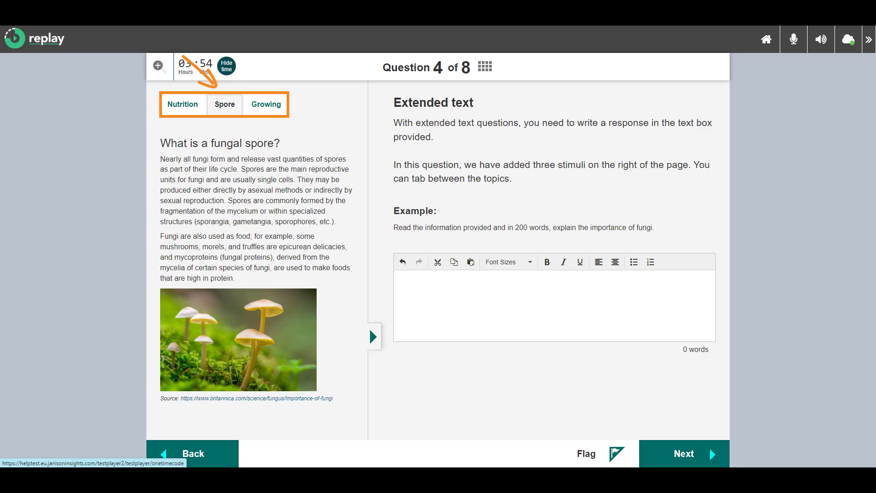
pyautogui.click(266, 104)
pyautogui.click(183, 105)
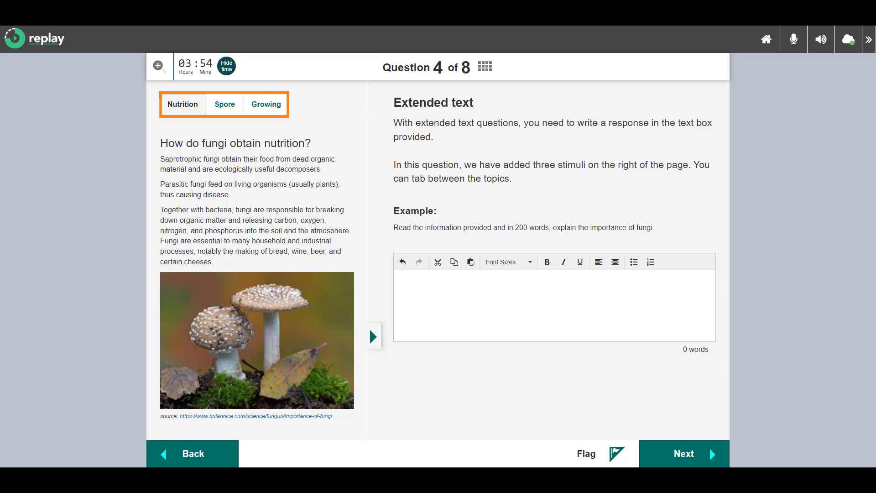
pyautogui.click(709, 447)
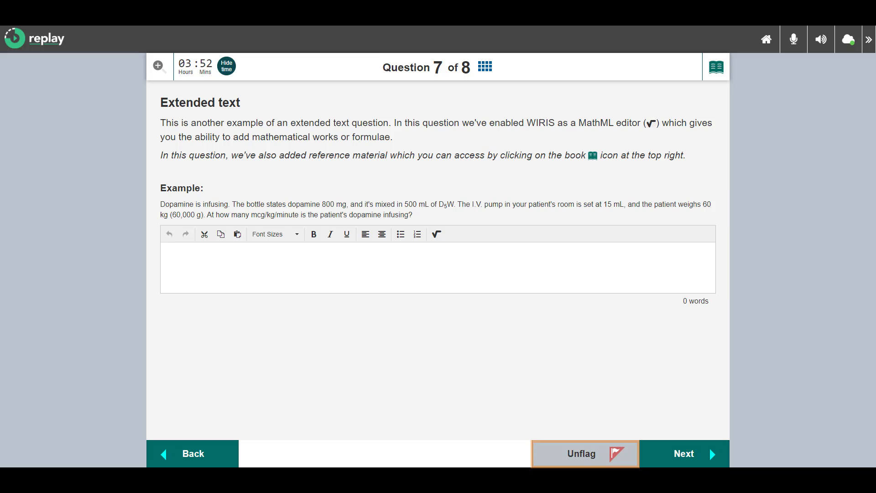
# Step: Open the progress summary and filter by answered, unanswered and flagged questions
pyautogui.press('Return')
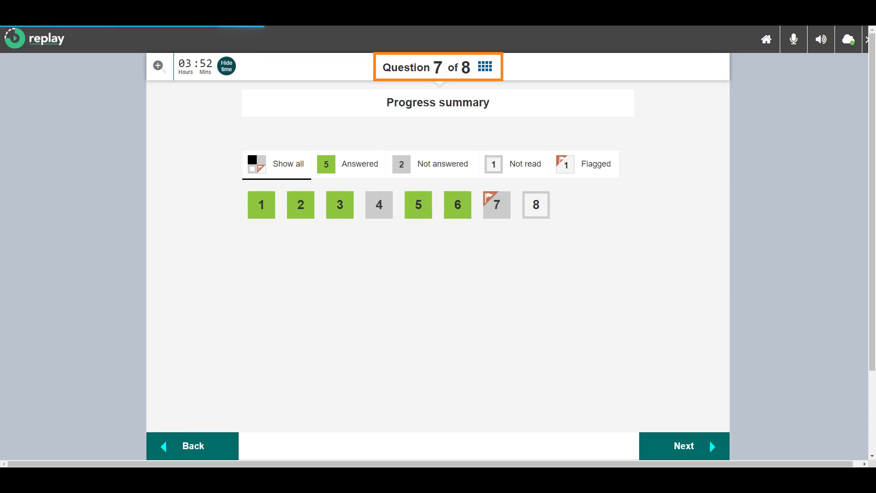
pyautogui.press('Tab')
pyautogui.press('Right')
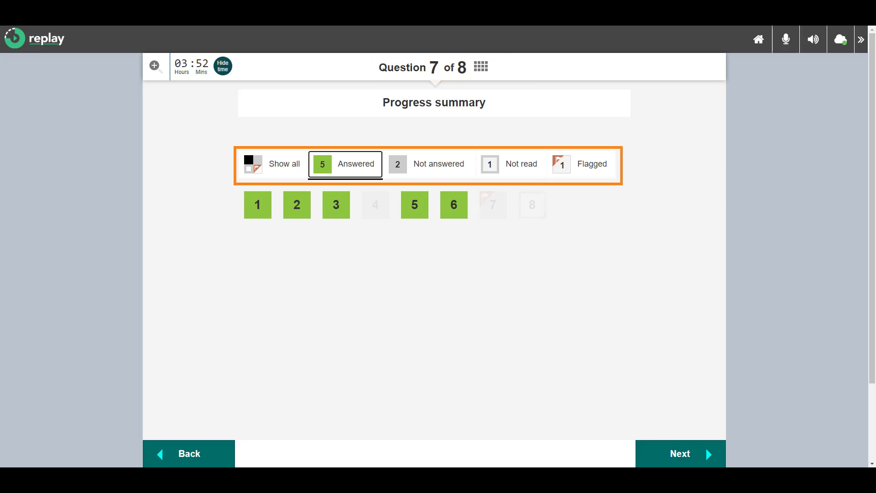
pyautogui.press('Right')
pyautogui.press('Right')
pyautogui.press('Right')
pyautogui.press('Tab')
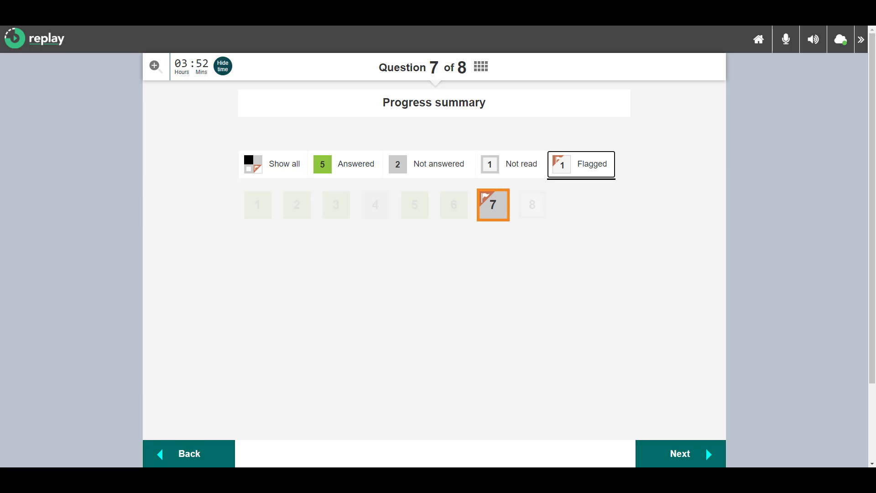
# Step: Open flagged Question 7, remove its flag, and move on to Question 8
pyautogui.press('Return')
pyautogui.press('Tab')
pyautogui.press('Return')
pyautogui.press('Tab')
# Step: Measure the garage corner with the protractor and enter 45 as the angle
pyautogui.press('Return')
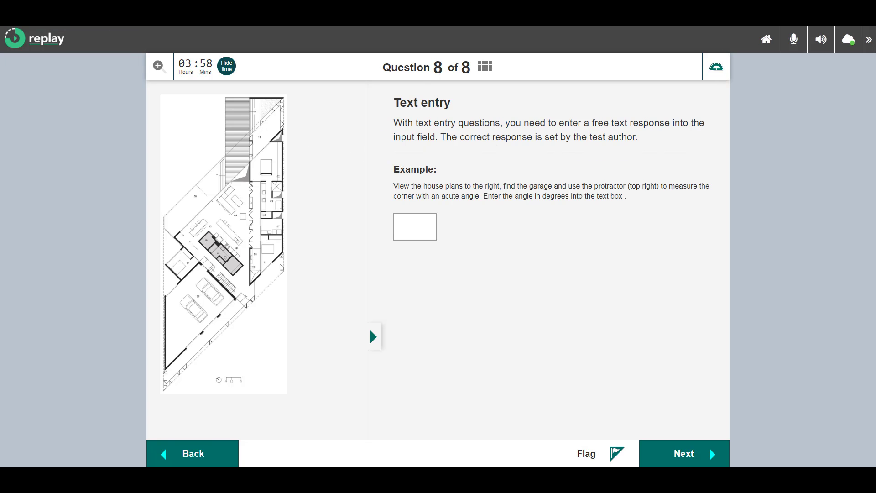
pyautogui.press('Left')
pyautogui.press('Left')
pyautogui.press('Left')
pyautogui.press('Left')
pyautogui.press('Left')
pyautogui.press('Left')
pyautogui.press('Left')
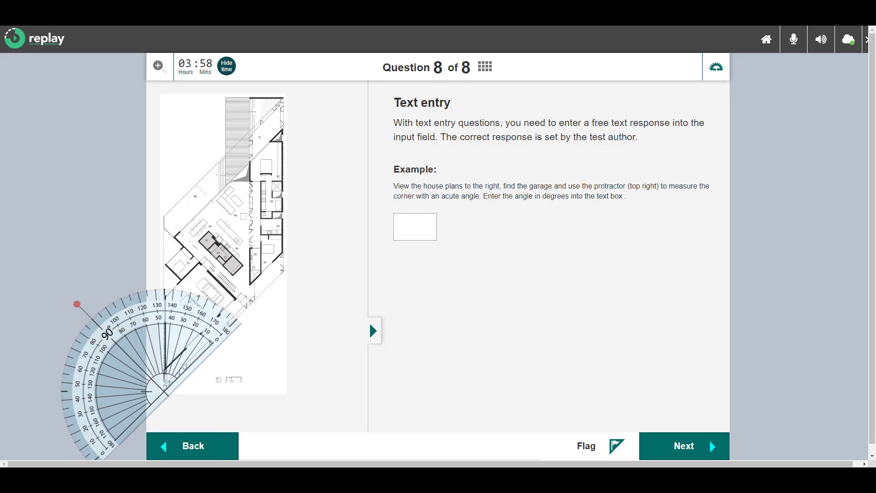
pyautogui.press('Tab')
pyautogui.write('45')
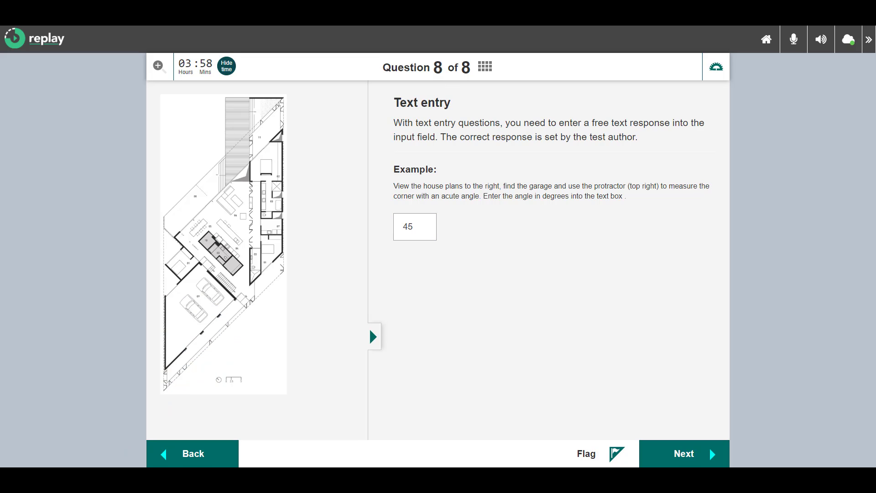
# Step: Finish Practice Test V3 and confirm the submission
pyautogui.click(709, 447)
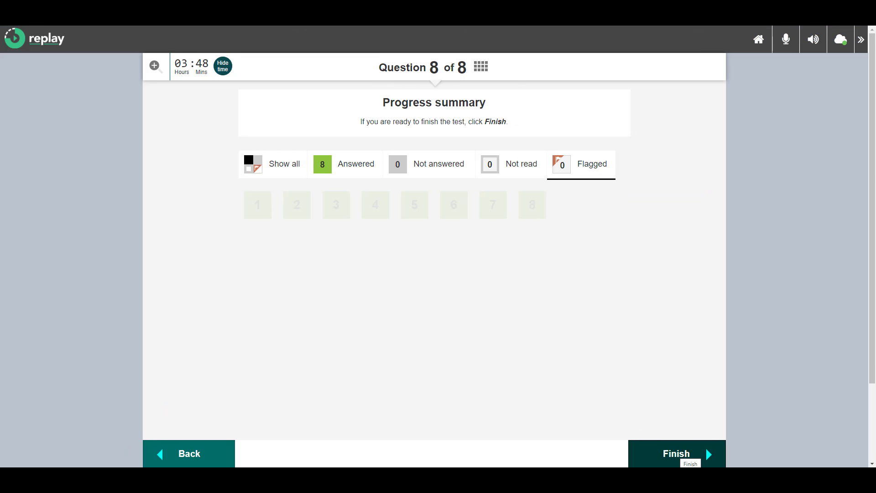
pyautogui.click(706, 447)
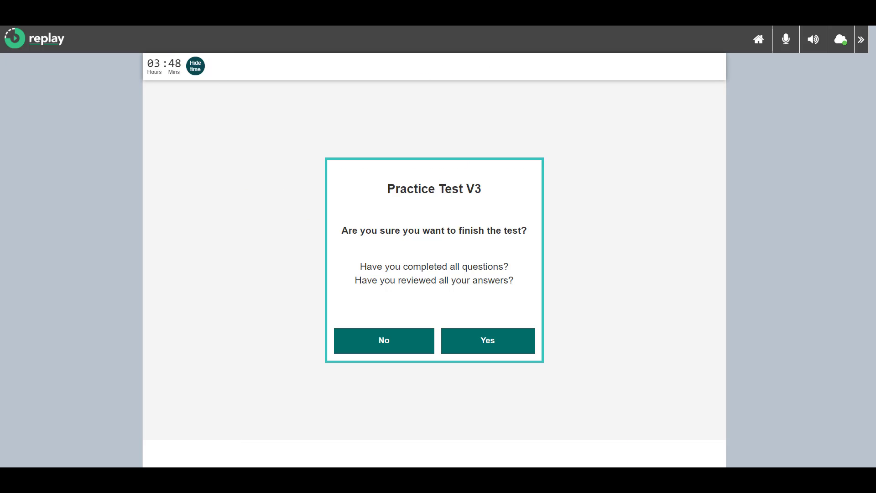
pyautogui.click(488, 341)
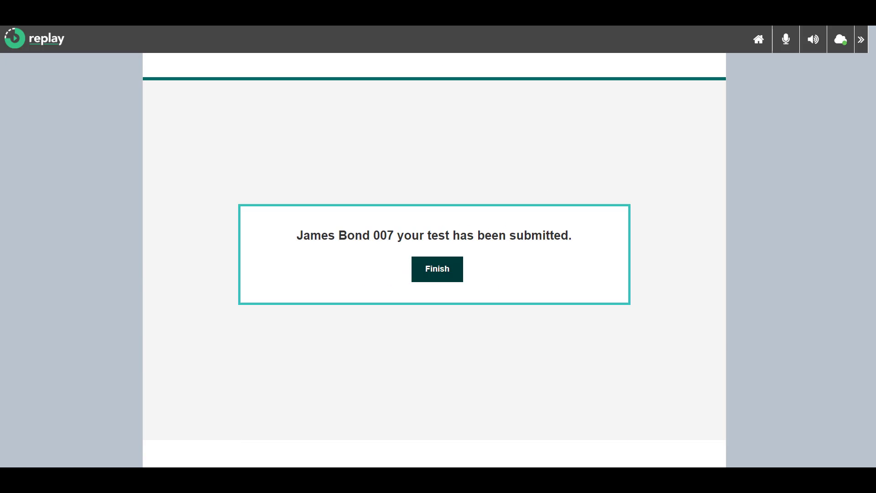